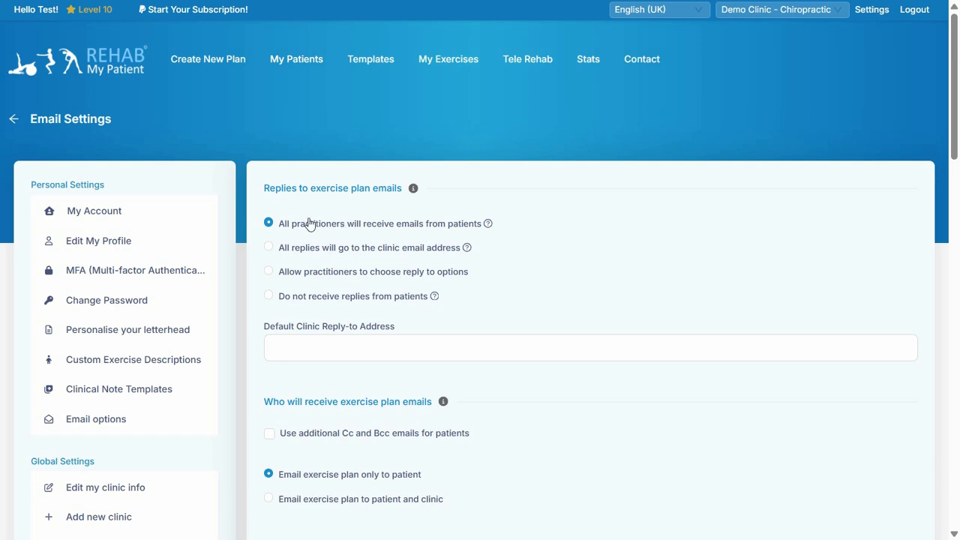
- Try the clinic-address and practitioner-choice options for exercise plan replies, settling on "Do not receive replies from patients"
click(276, 250)
click(314, 341)
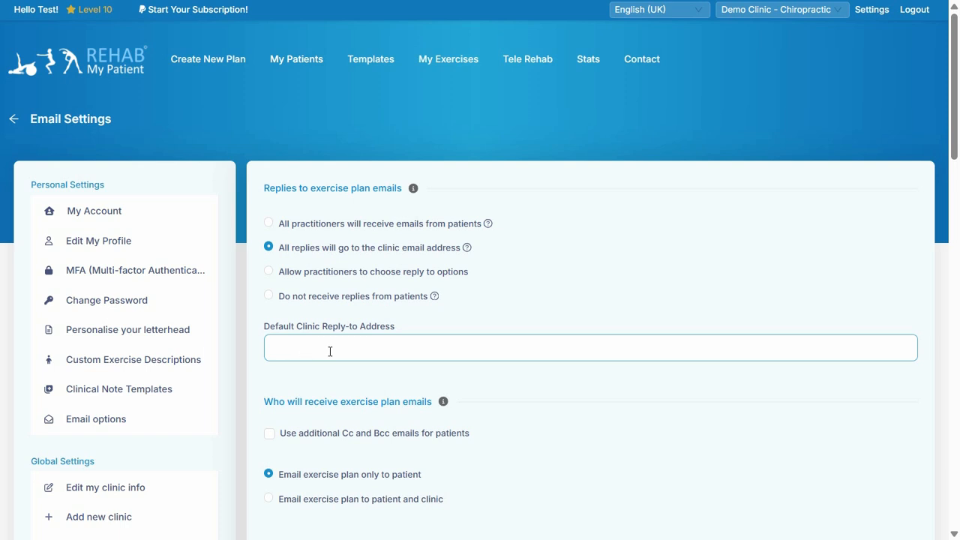
click(314, 274)
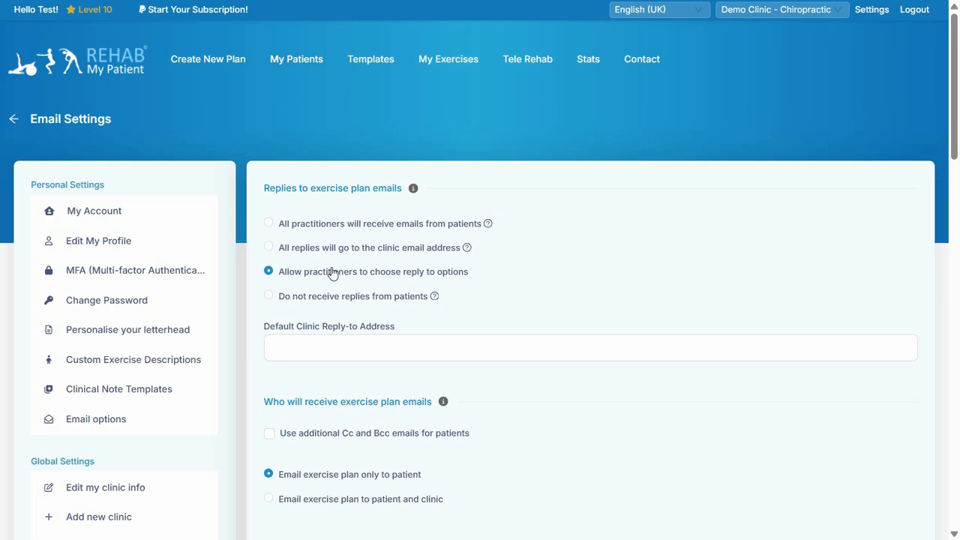
click(274, 296)
mouse_move(435, 297)
scroll(299, 301, down, 2)
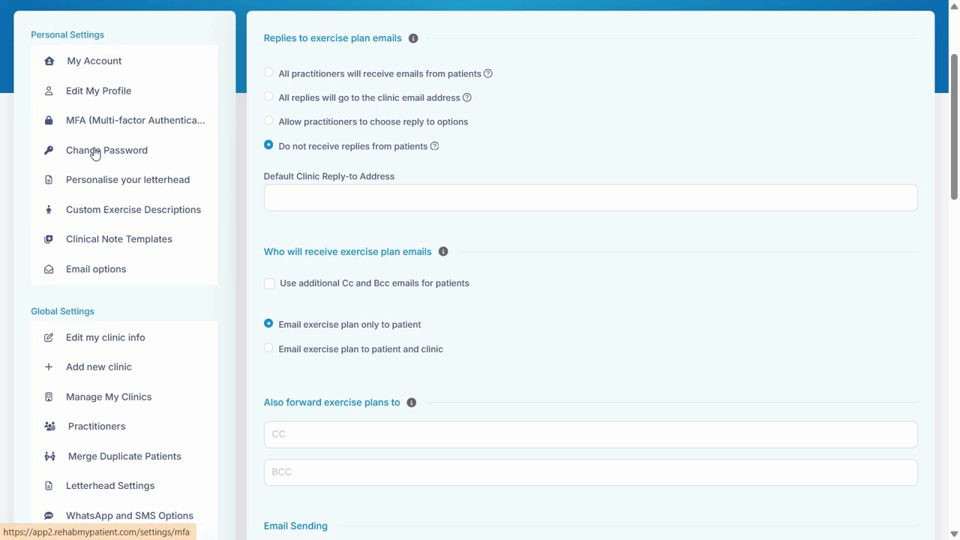
- Check the reply choices in the personal Email options, and return to the global Email Settings
click(106, 275)
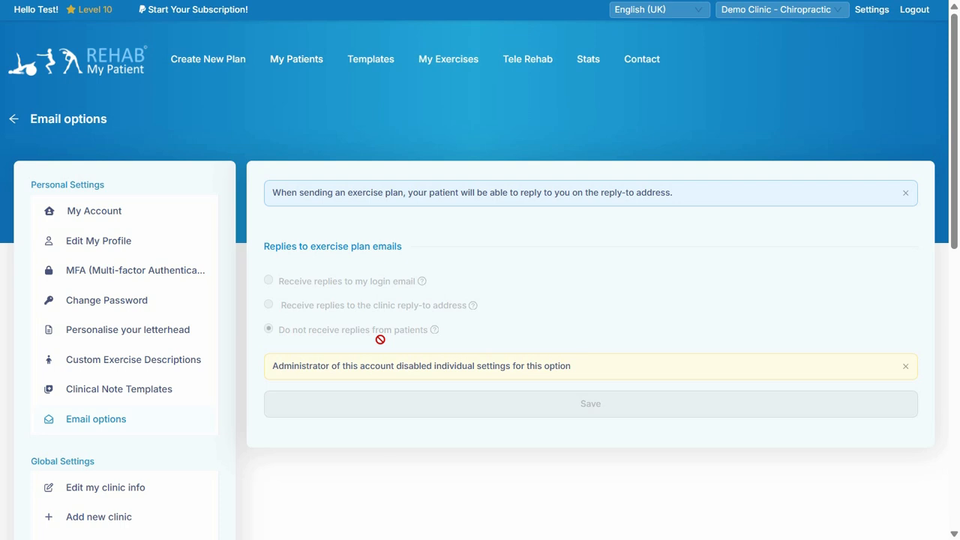
scroll(94, 373, down, 2)
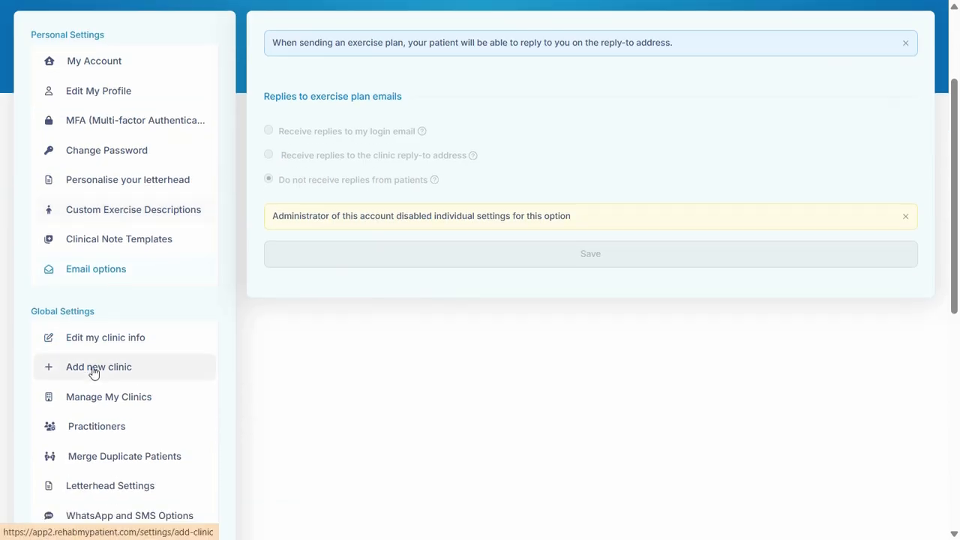
scroll(115, 422, down, 1)
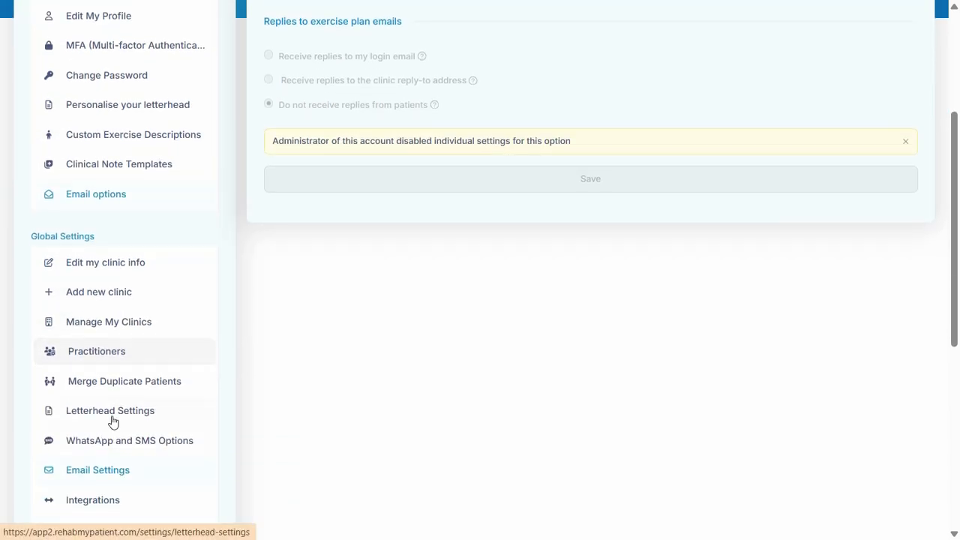
click(101, 468)
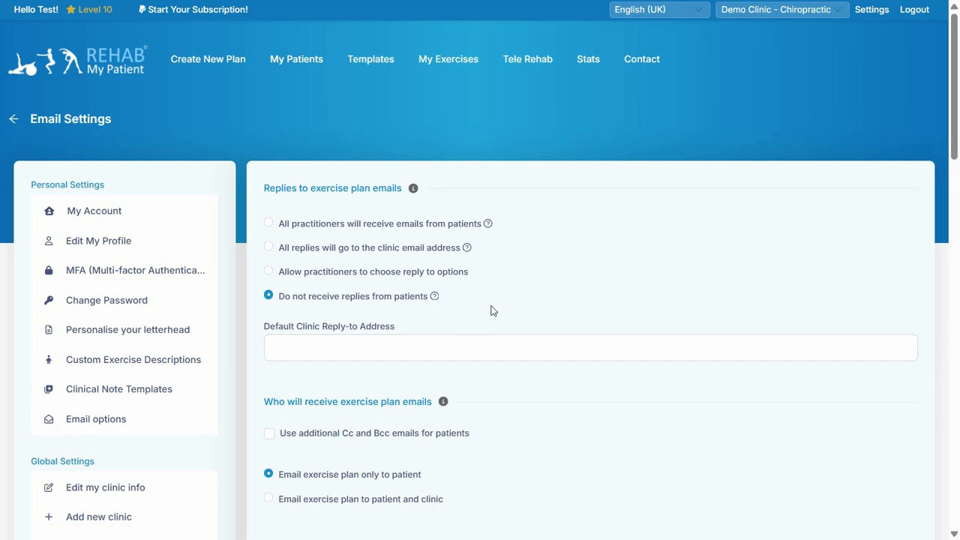
- Switch replies to exercise plan emails to "All practitioners will receive emails from patients"
scroll(496, 308, down, 2)
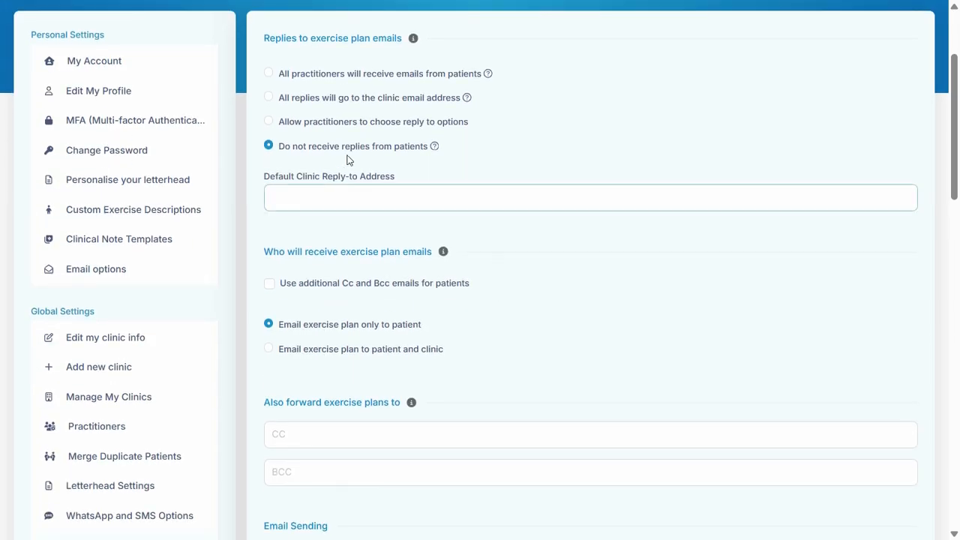
click(269, 74)
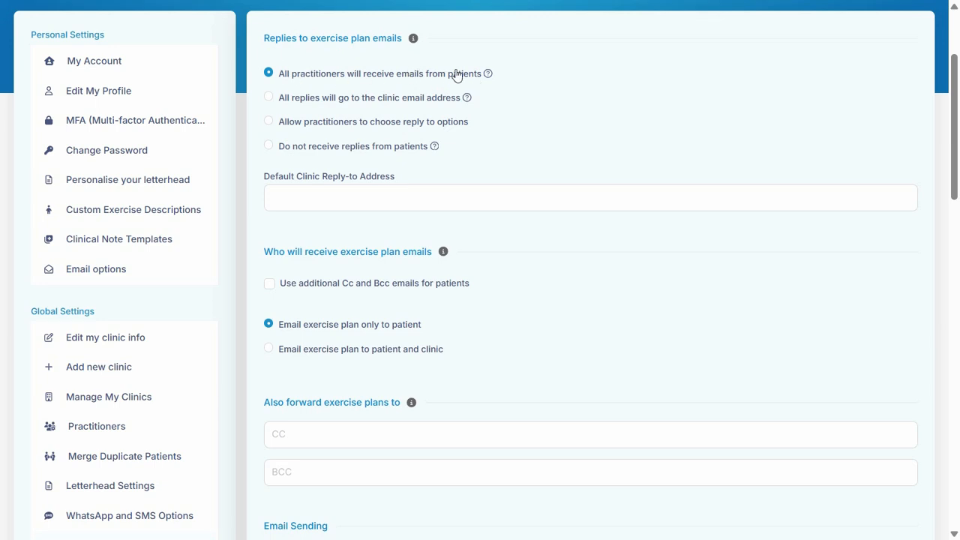
mouse_move(498, 79)
click(270, 147)
click(270, 73)
- Enable additional Cc and Bcc emails for patients and try to save the email settings
scroll(478, 185, down, 1)
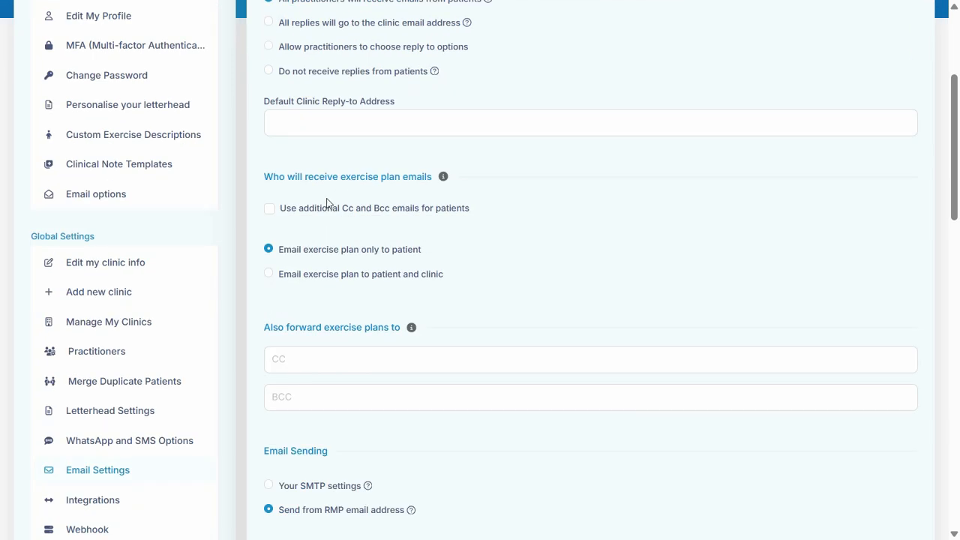
click(277, 214)
scroll(453, 272, down, 10)
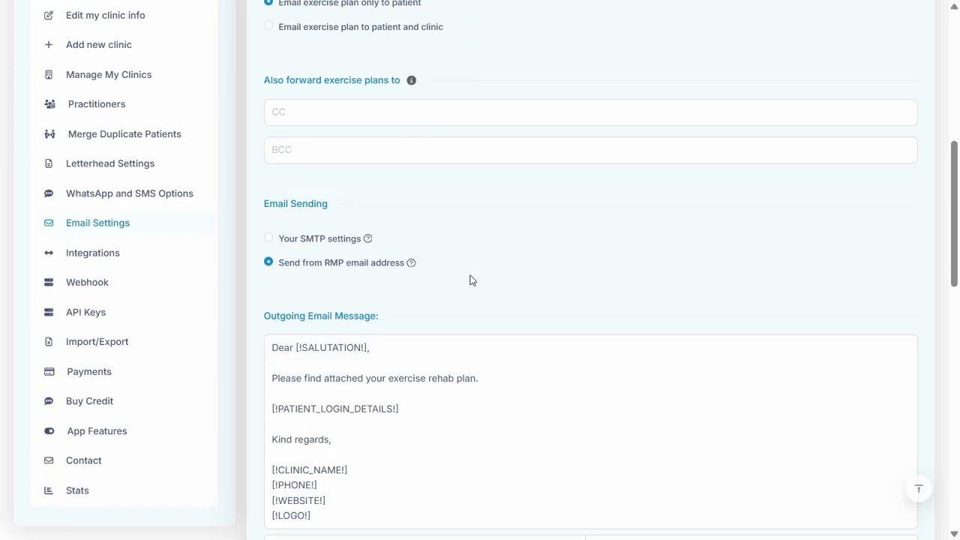
scroll(619, 336, down, 5)
click(630, 328)
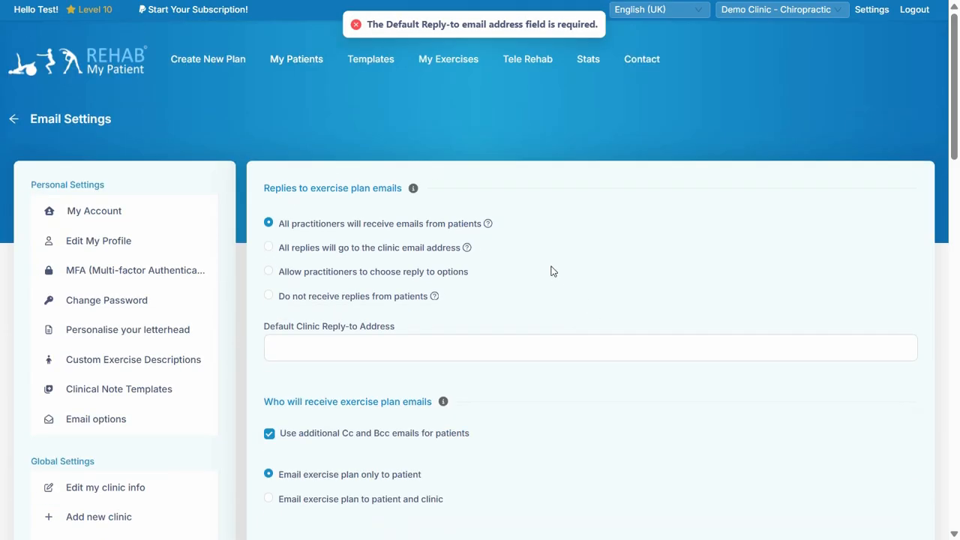
- Set replies to exercise plan emails to "Do not receive replies from patients" and save the settings
click(289, 295)
drag(955, 134, 955, 499)
click(489, 322)
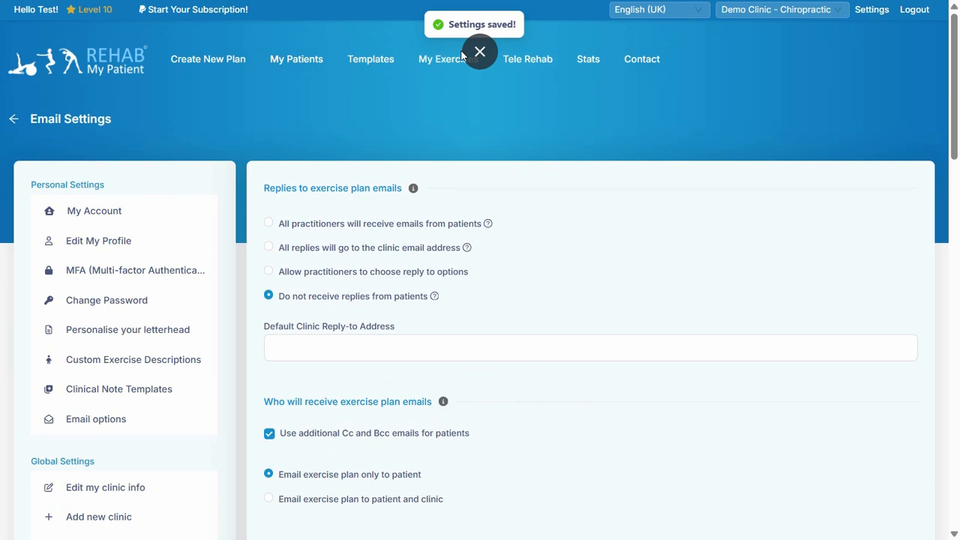
- Open the Add New Patient form, examine its Email CC and Email BCC fields, and close it without adding a patient
click(219, 66)
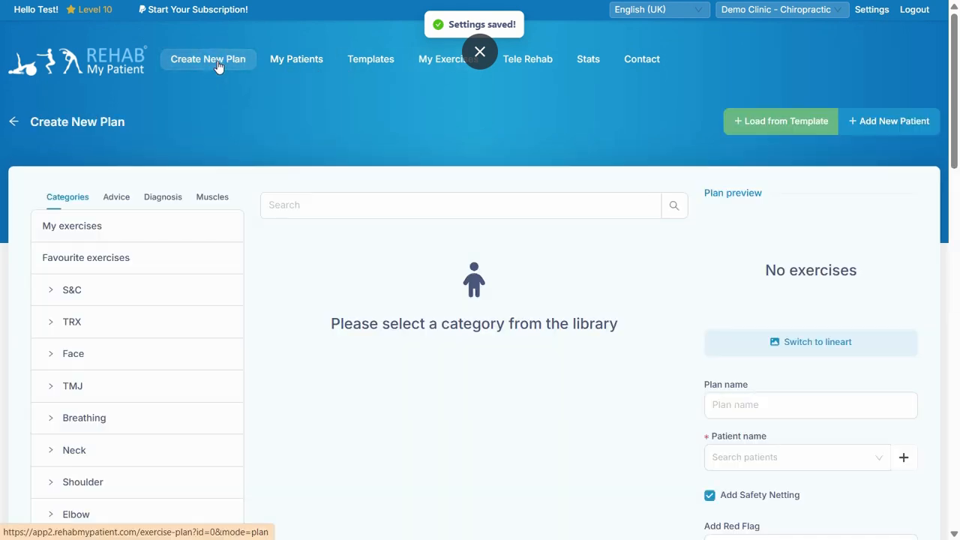
mouse_move(283, 66)
click(291, 93)
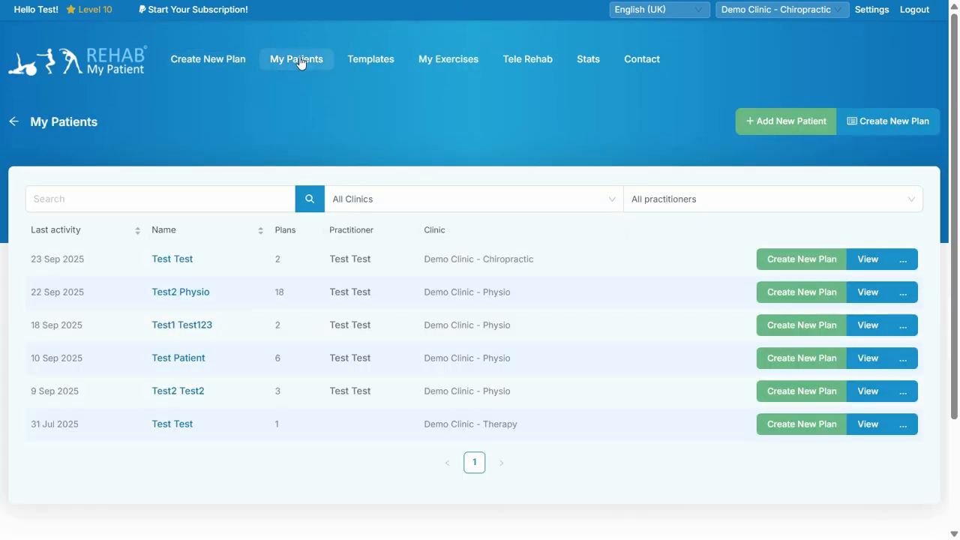
click(306, 126)
click(333, 281)
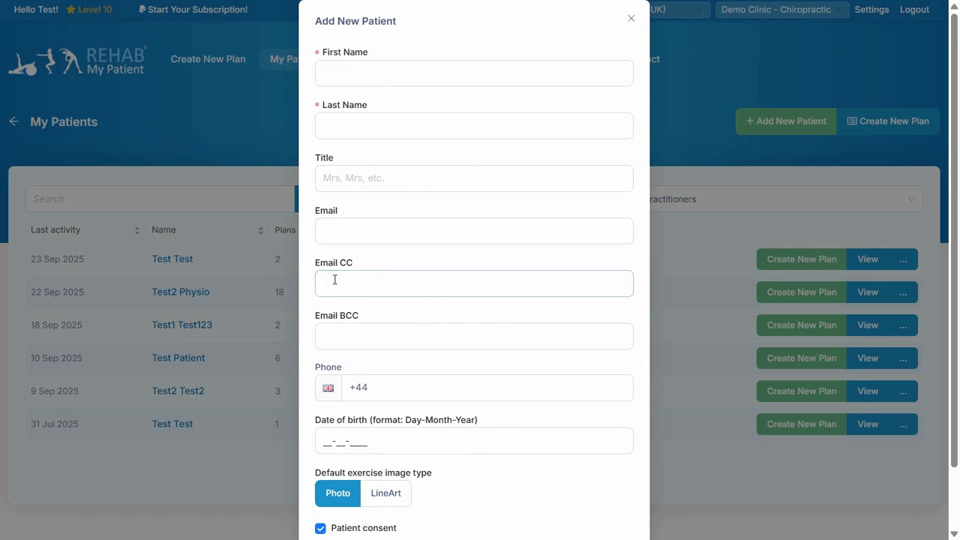
drag(315, 263, 353, 264)
drag(317, 315, 369, 320)
click(348, 318)
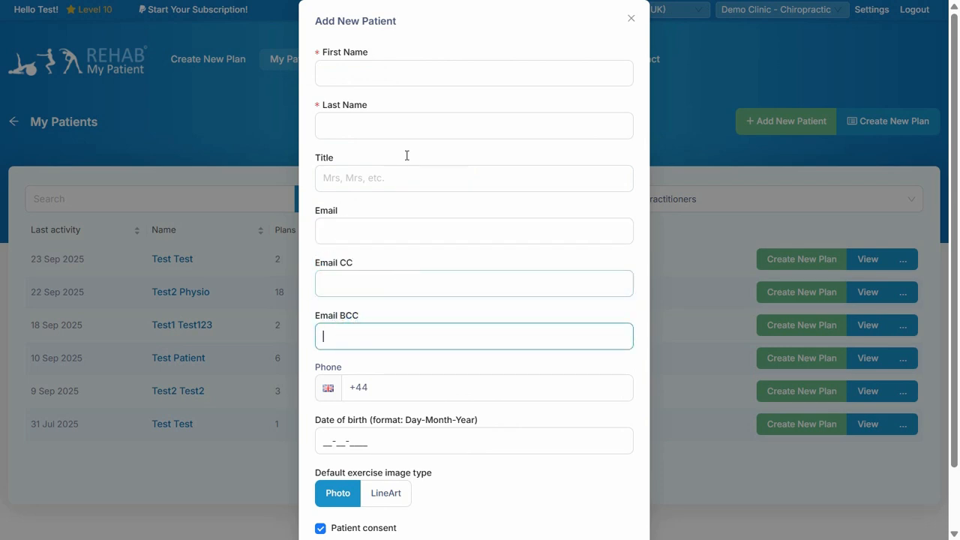
click(632, 19)
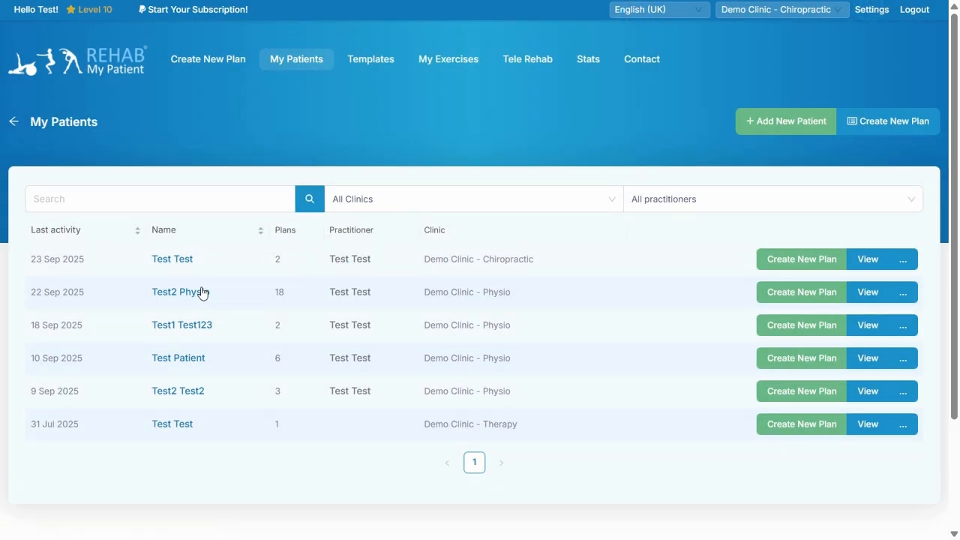
- Return to the global Email Settings, disable additional Cc and Bcc emails for patients, and save
click(870, 11)
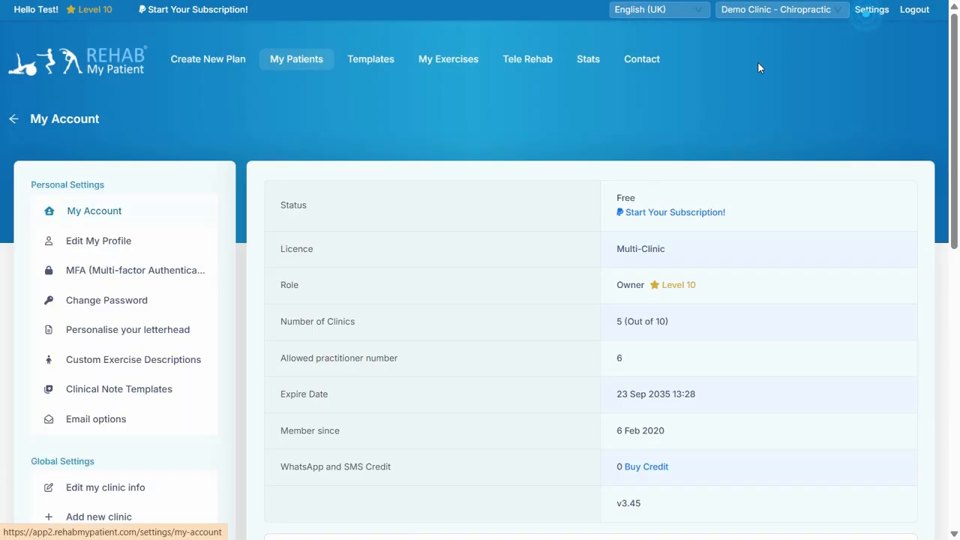
scroll(222, 313, down, 5)
click(106, 323)
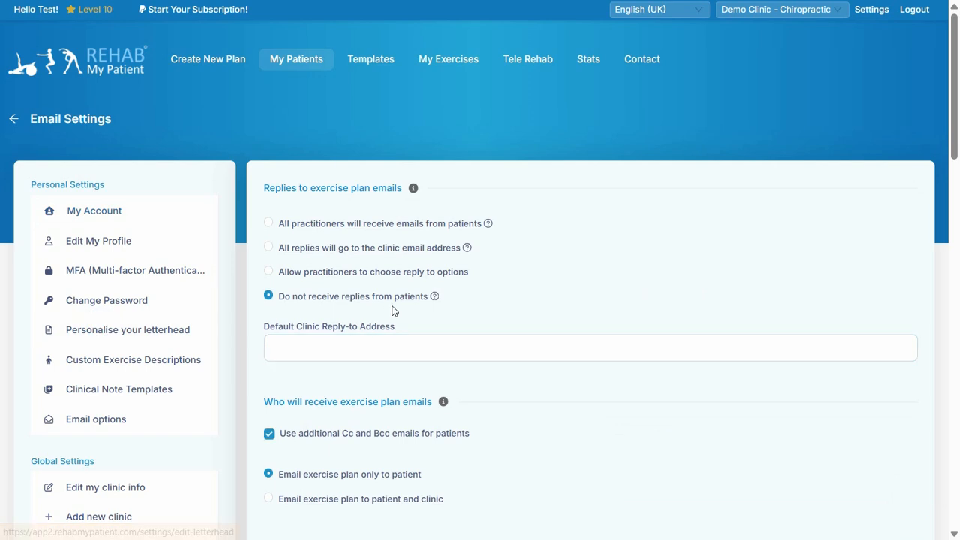
scroll(360, 326, down, 1)
click(285, 362)
scroll(694, 394, down, 6)
scroll(700, 396, down, 10)
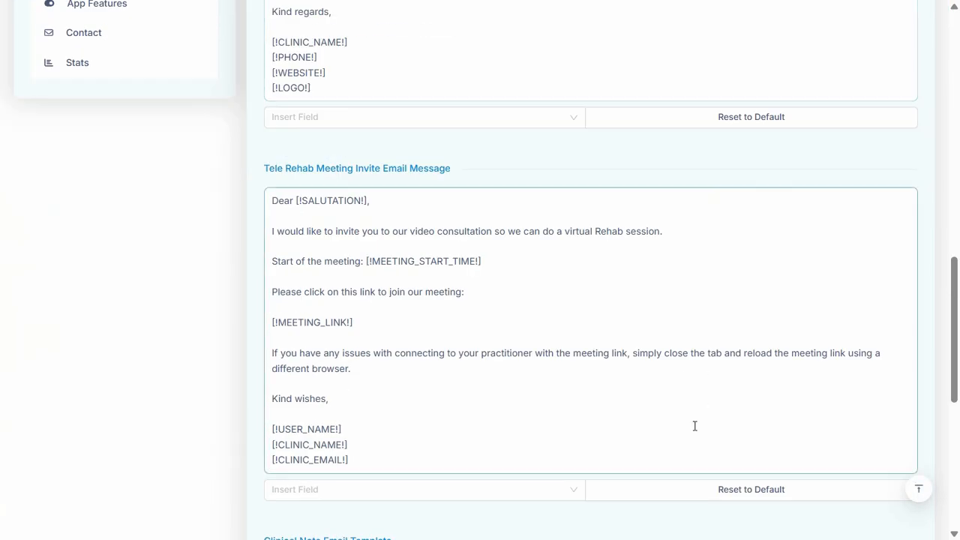
click(622, 407)
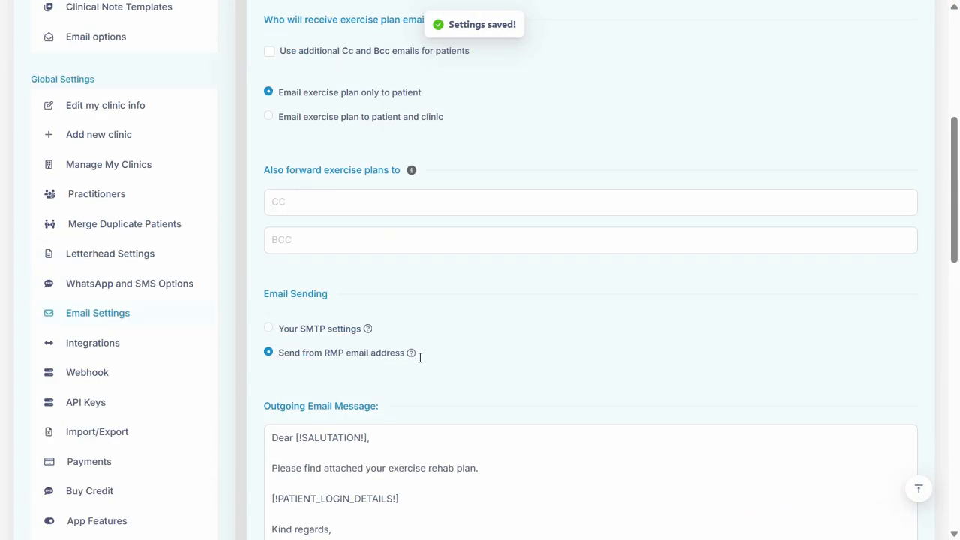
- Check which email fields the Add New Patient form offers with the Cc and Bcc option off, and cancel it
click(295, 72)
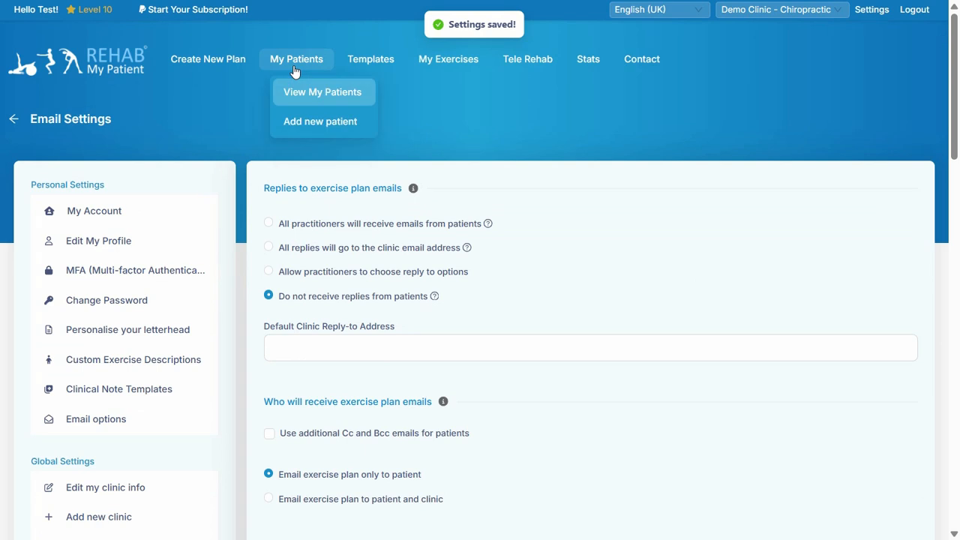
click(301, 124)
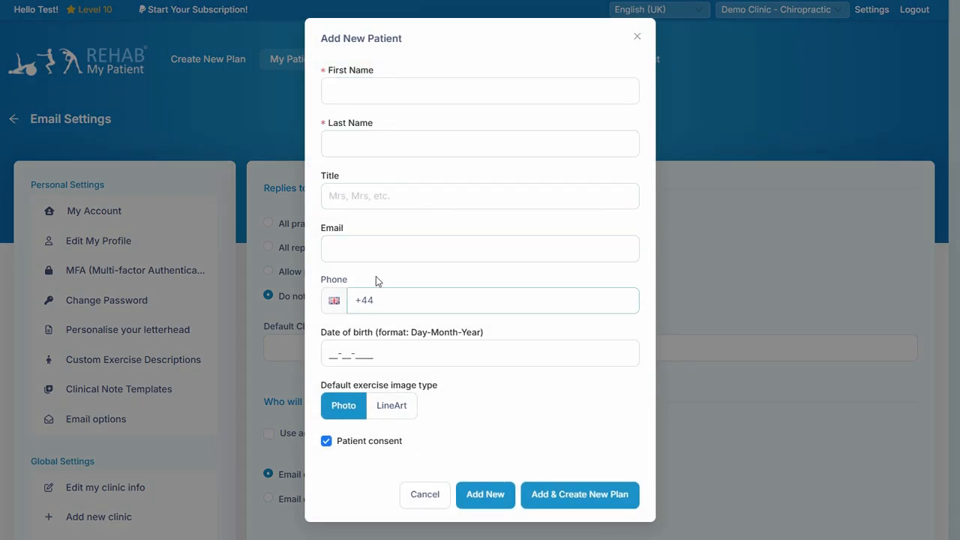
click(424, 496)
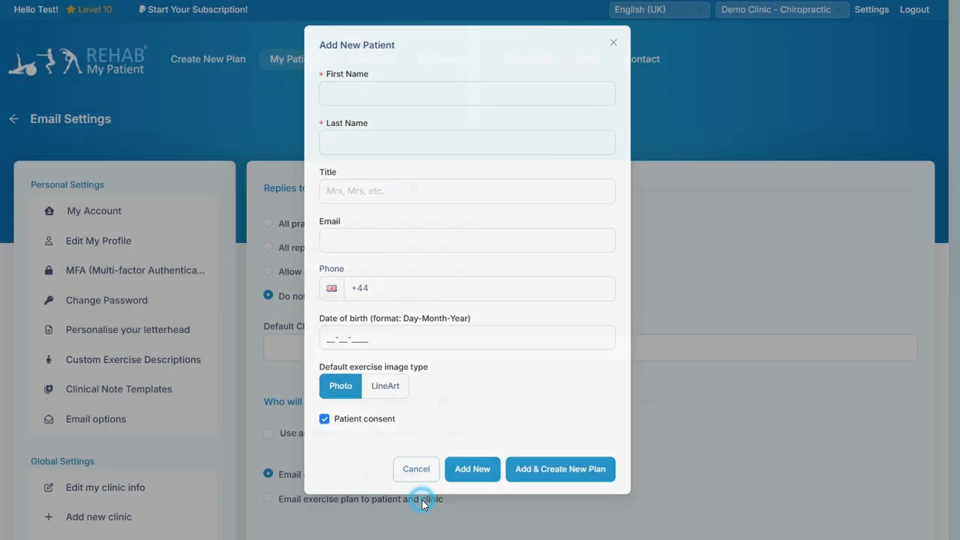
- Choose "Email exercise plan to patient and clinic" and inspect the CC and BCC fields for forwarding exercise plans
scroll(369, 343, down, 3)
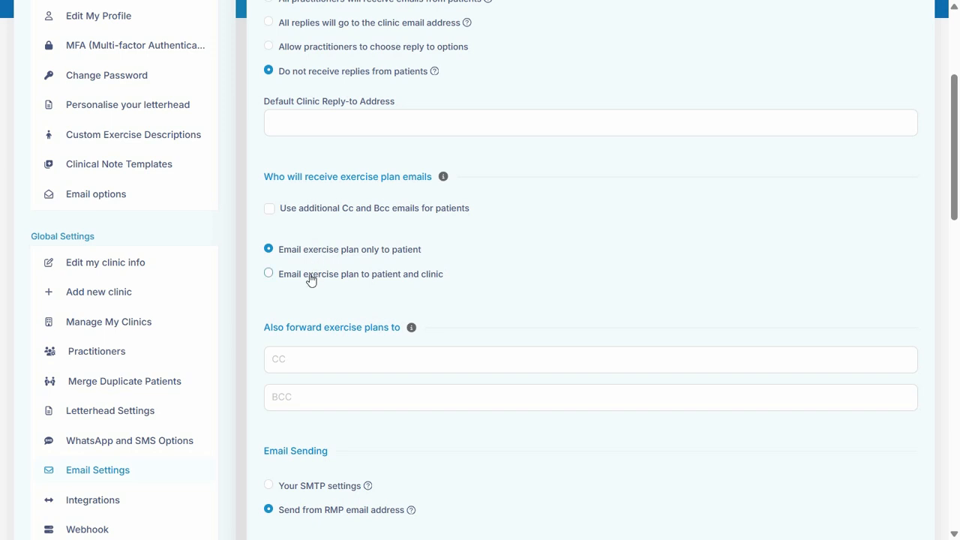
click(272, 276)
scroll(430, 272, down, 1)
click(300, 290)
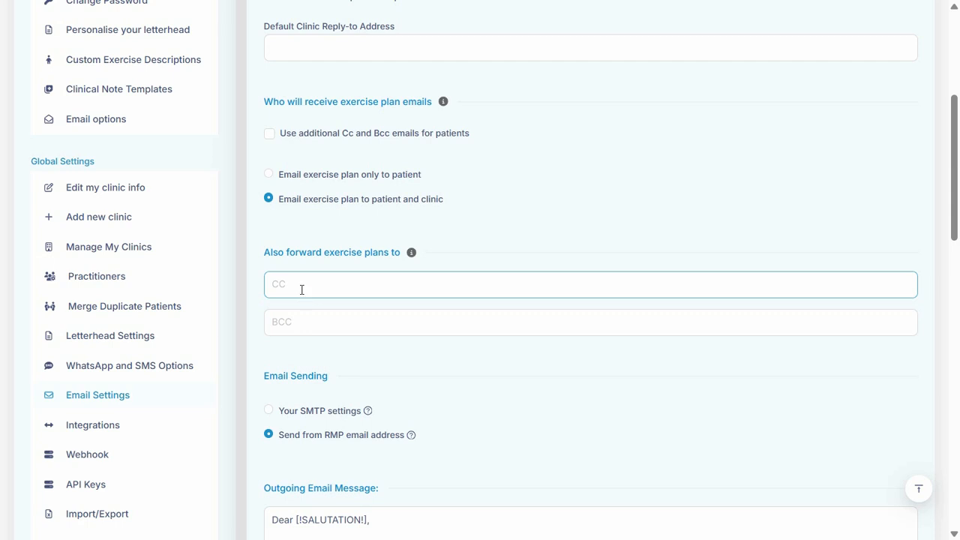
click(290, 321)
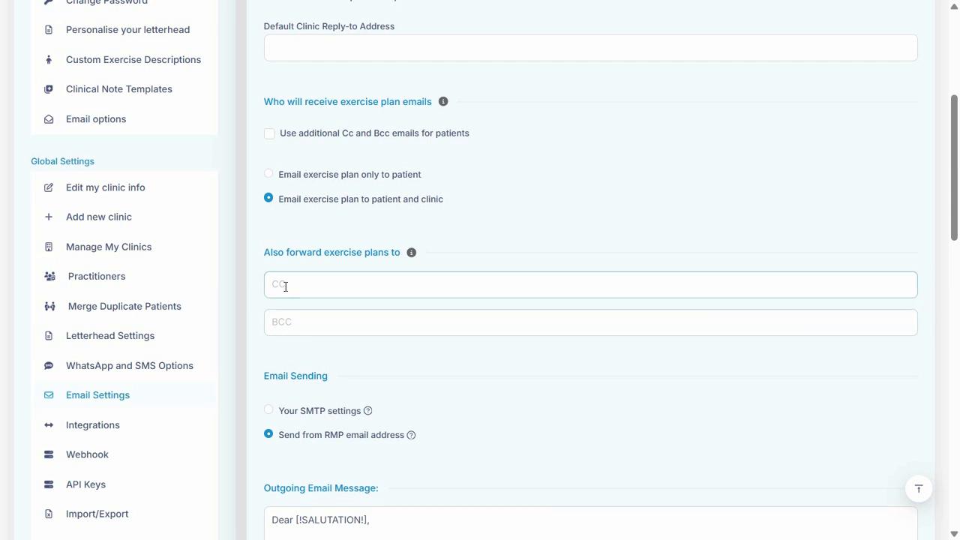
click(285, 285)
click(290, 324)
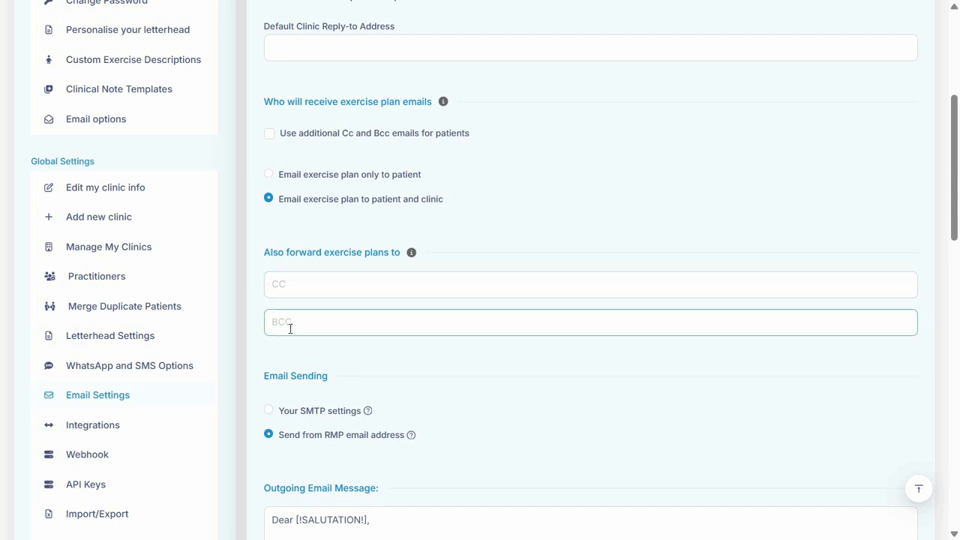
click(328, 294)
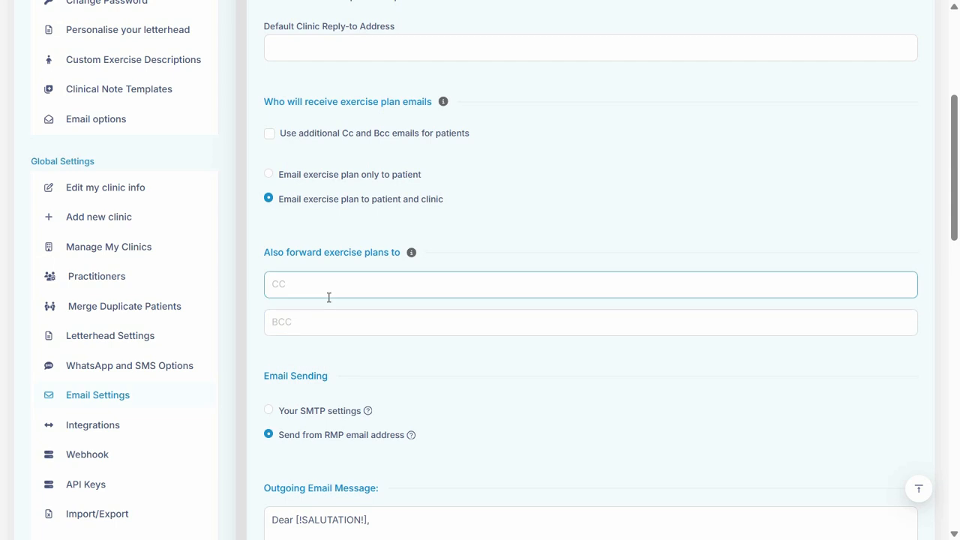
- Set email sending to "Your SMTP settings" and inspect the outgoing server and password fields without filling them in
scroll(328, 298, down, 4)
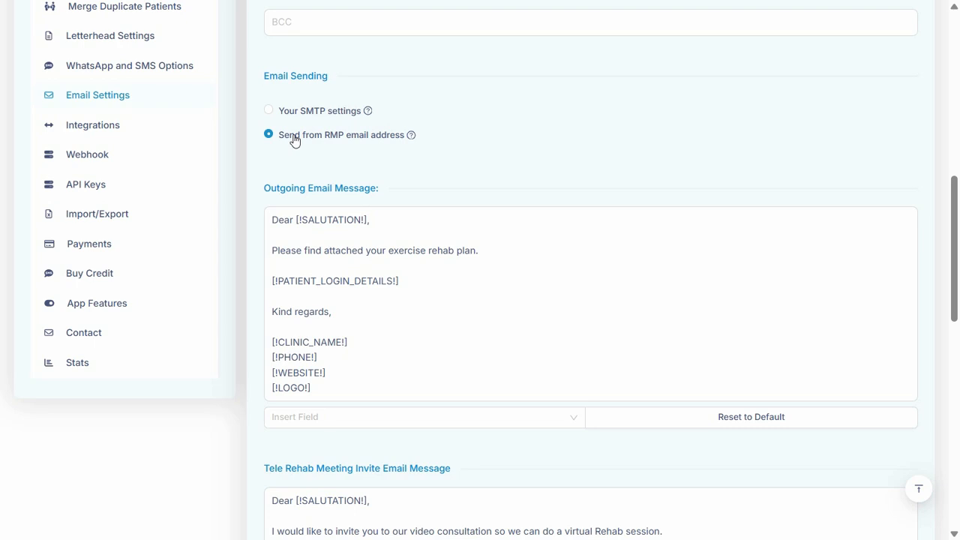
click(272, 112)
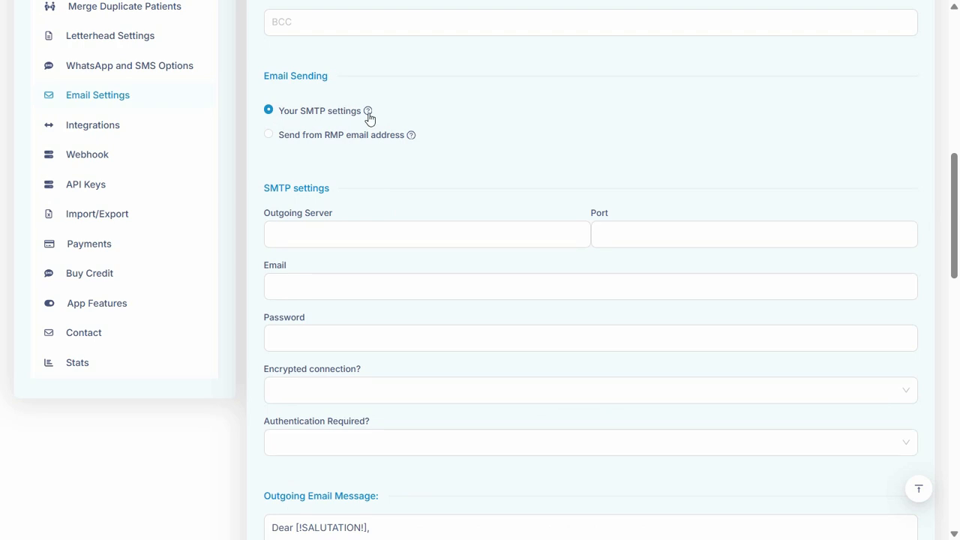
click(450, 242)
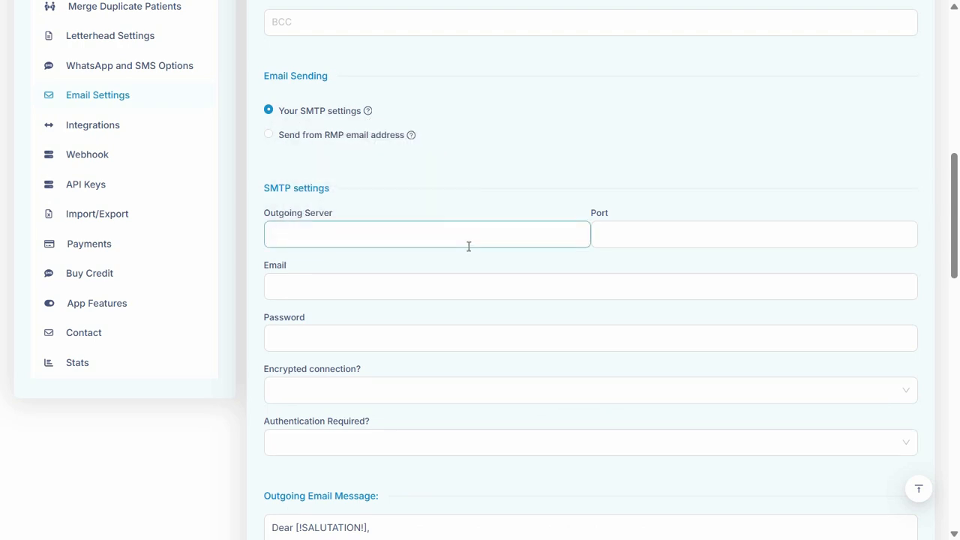
click(385, 242)
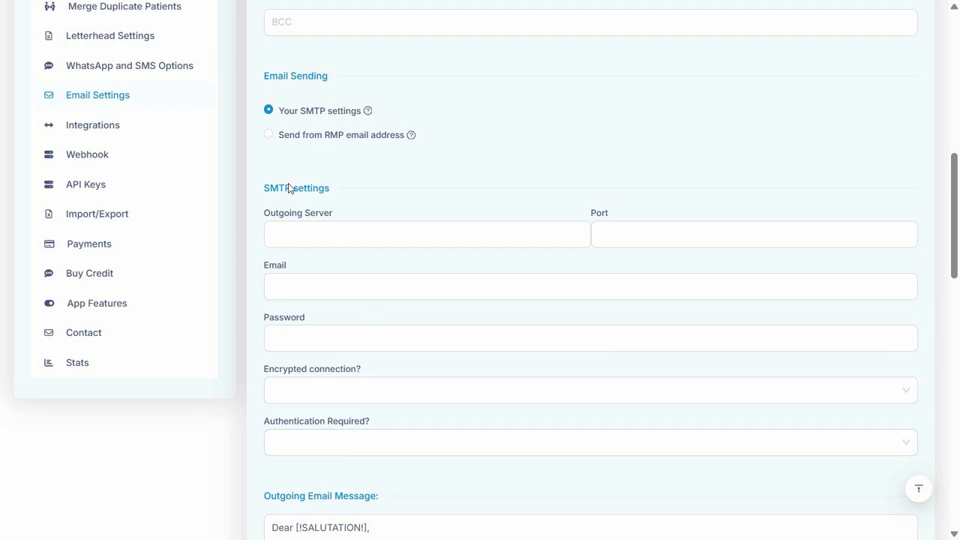
click(428, 339)
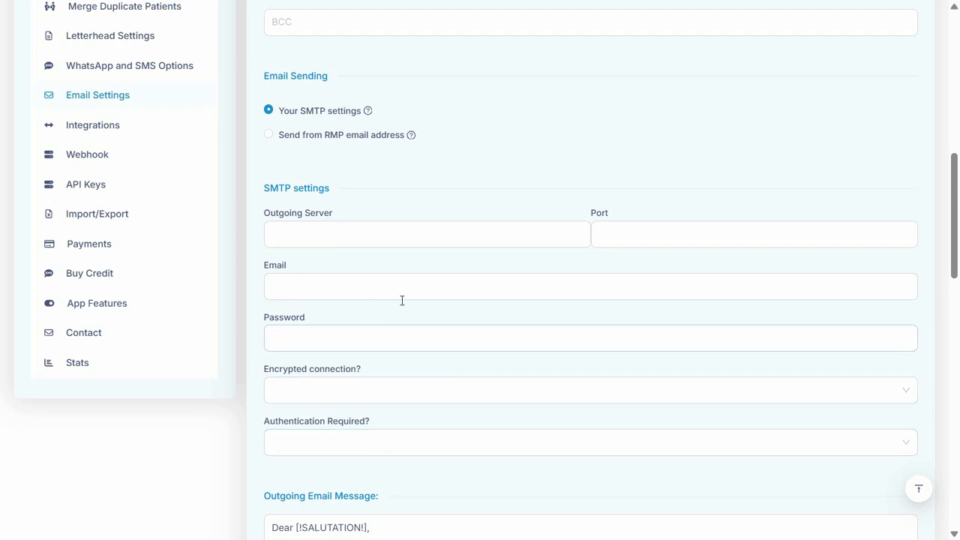
- Set email sending to "Send from RMP email address" and examine the salutation and clinic signature placeholders in the Outgoing Email Message
click(272, 135)
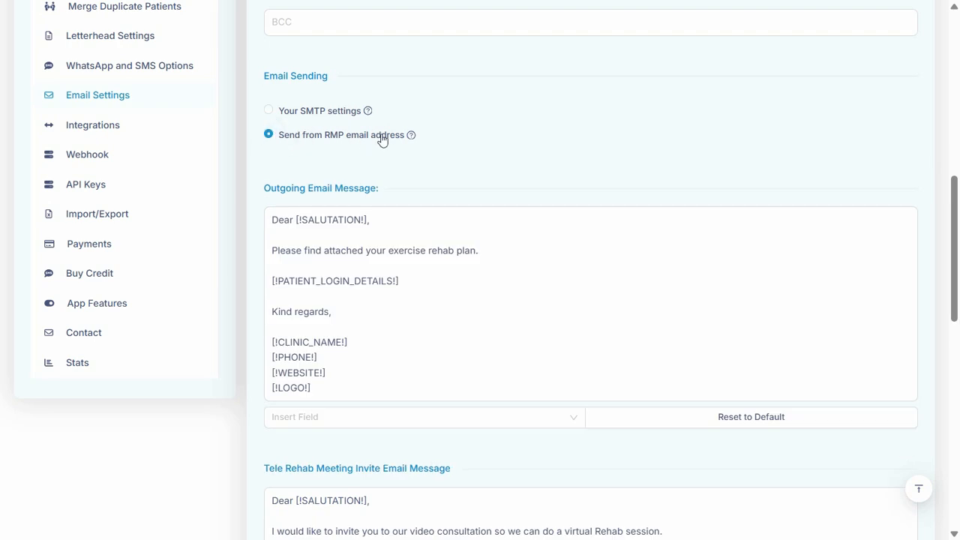
scroll(423, 182, down, 1)
click(422, 182)
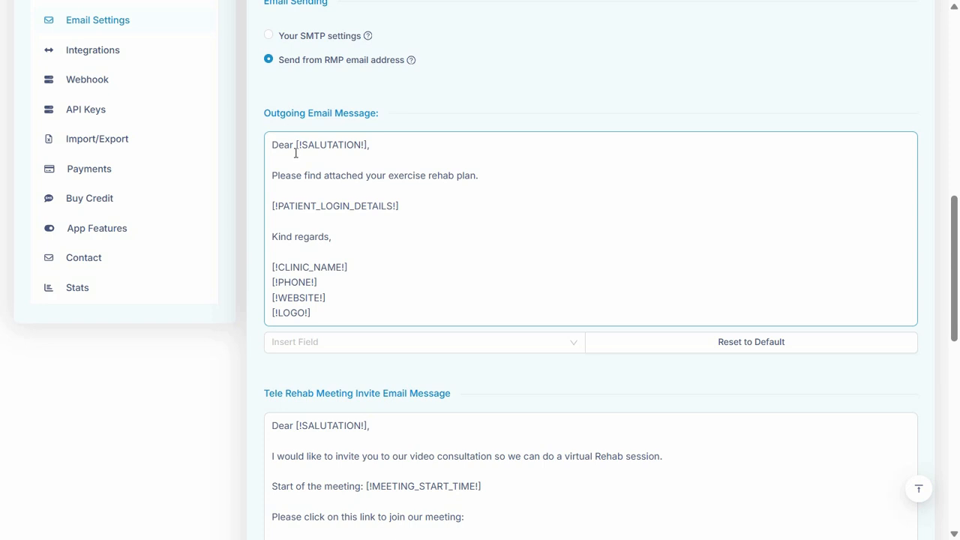
drag(296, 146, 368, 148)
click(382, 155)
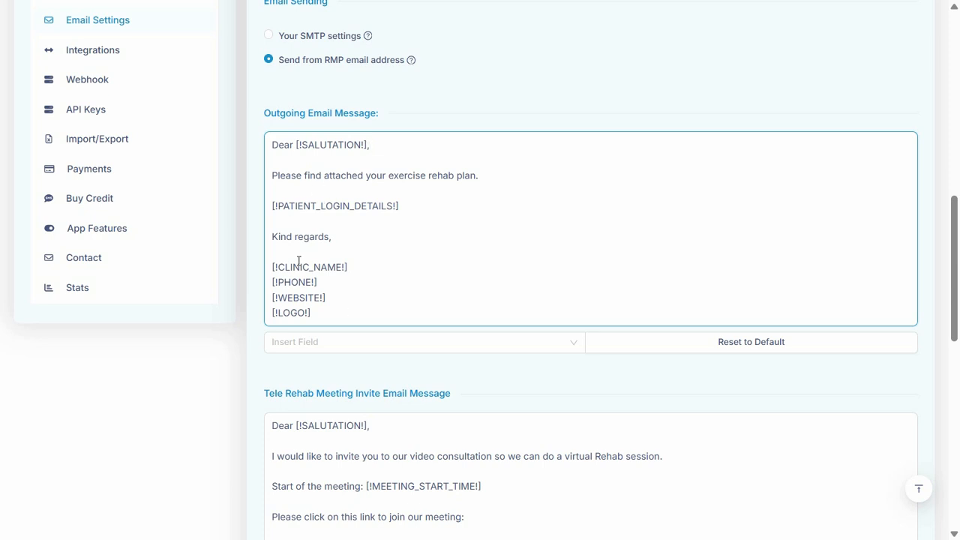
drag(316, 321, 275, 268)
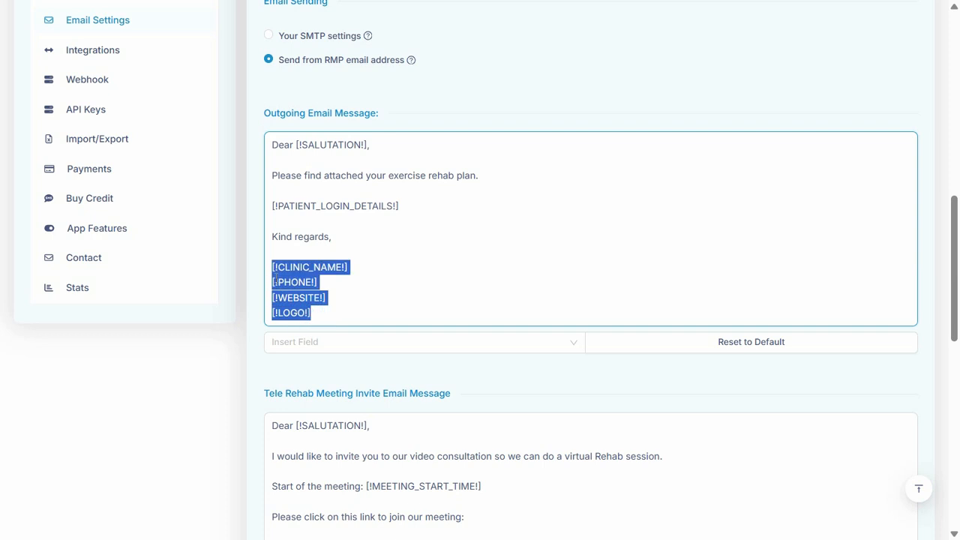
click(318, 282)
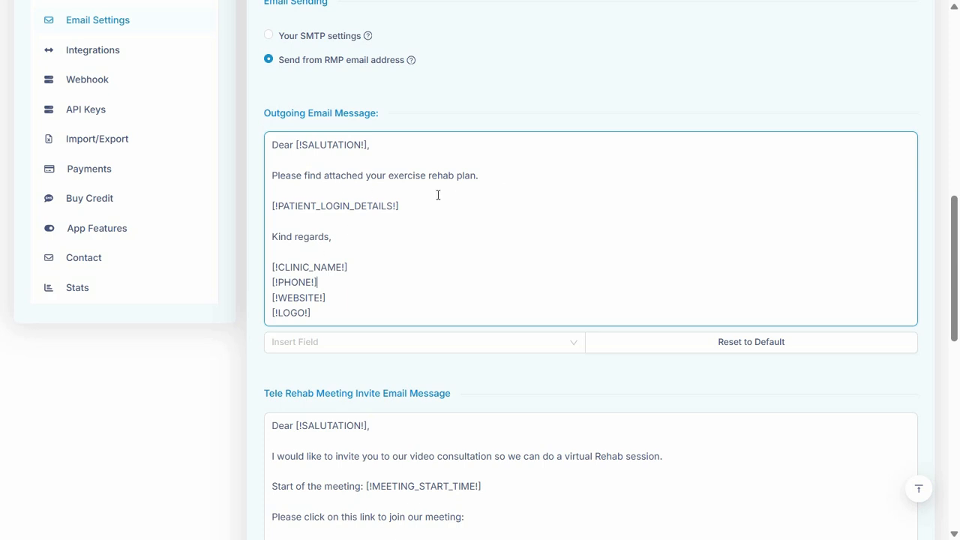
- Look through the fields that can be inserted into the Outgoing Email Message without adding one
scroll(378, 219, down, 1)
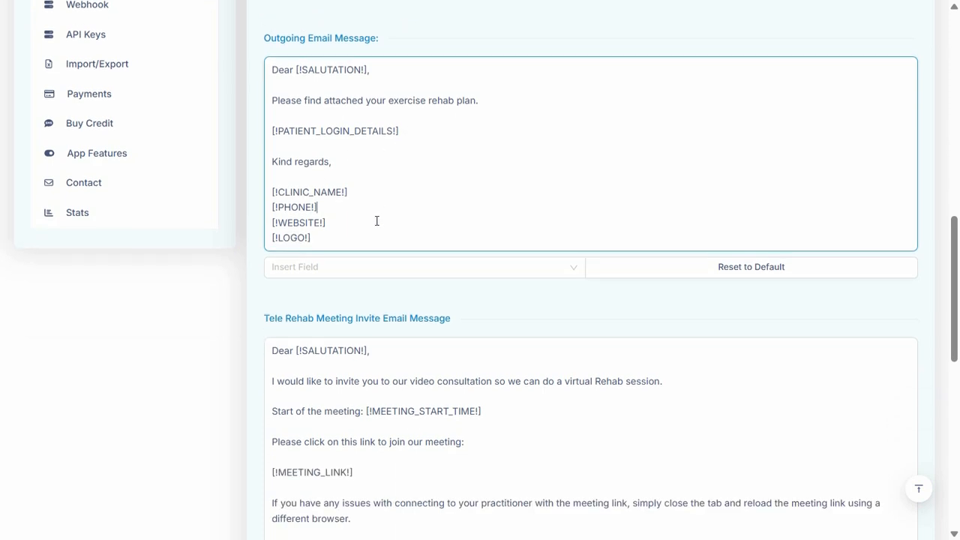
click(568, 272)
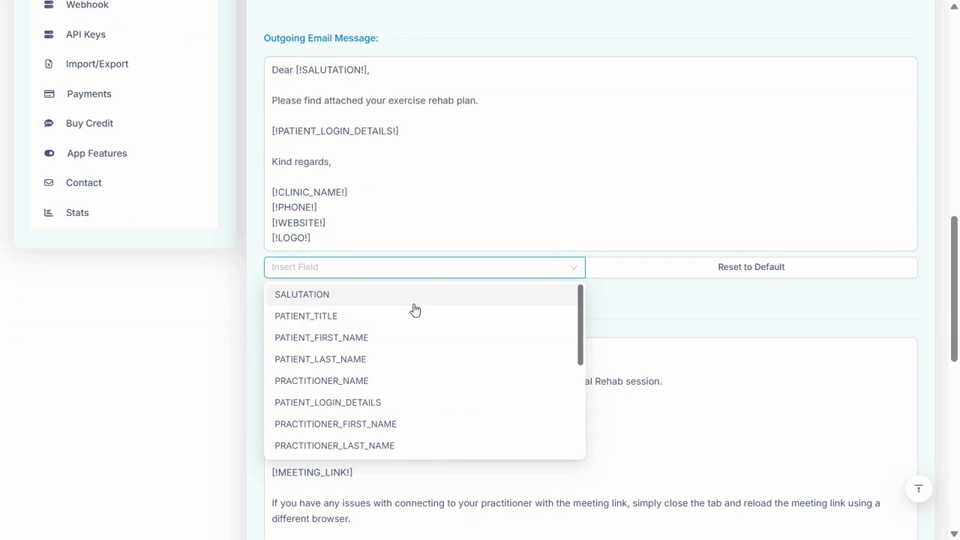
scroll(418, 386, down, 5)
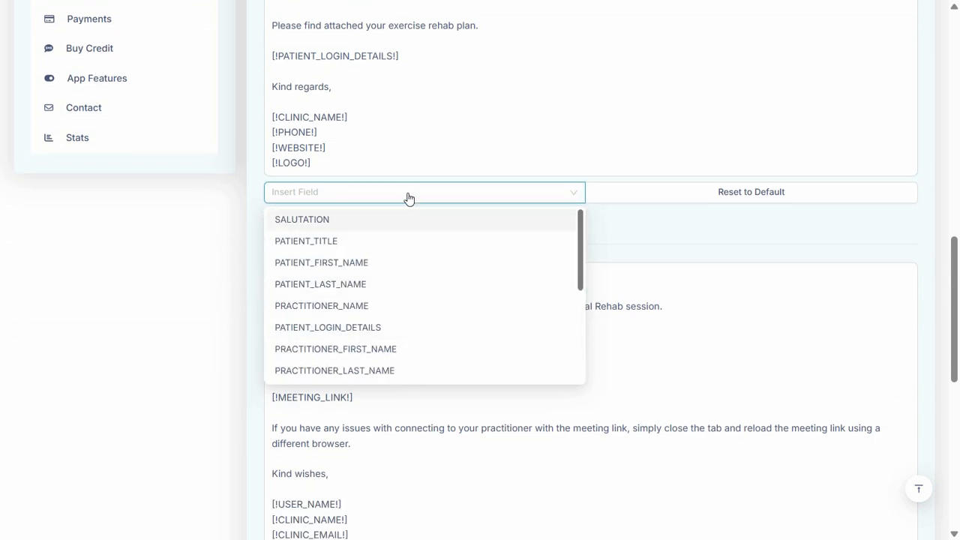
click(442, 192)
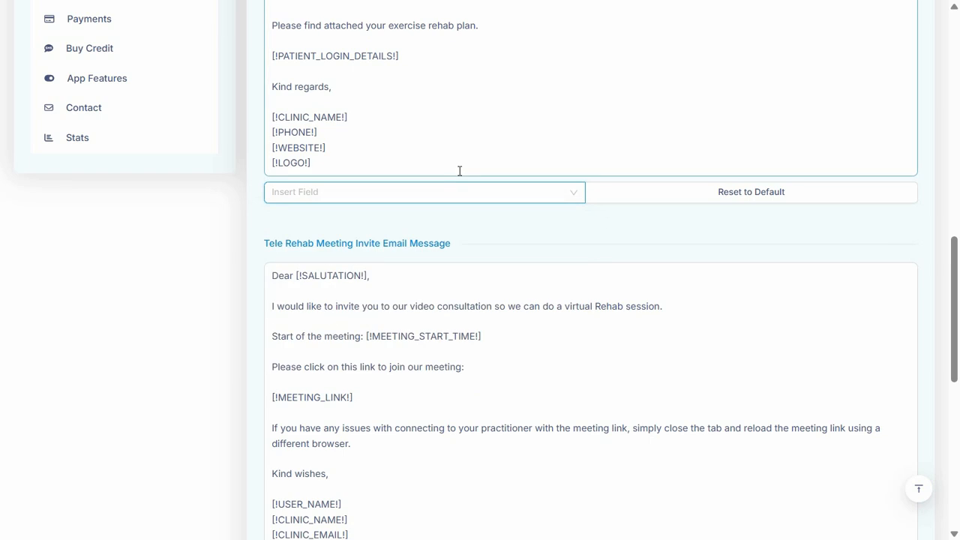
- Review the Tele Rehab Meeting Invite and Clinical Note email templates, and save the email settings
scroll(391, 225, down, 2)
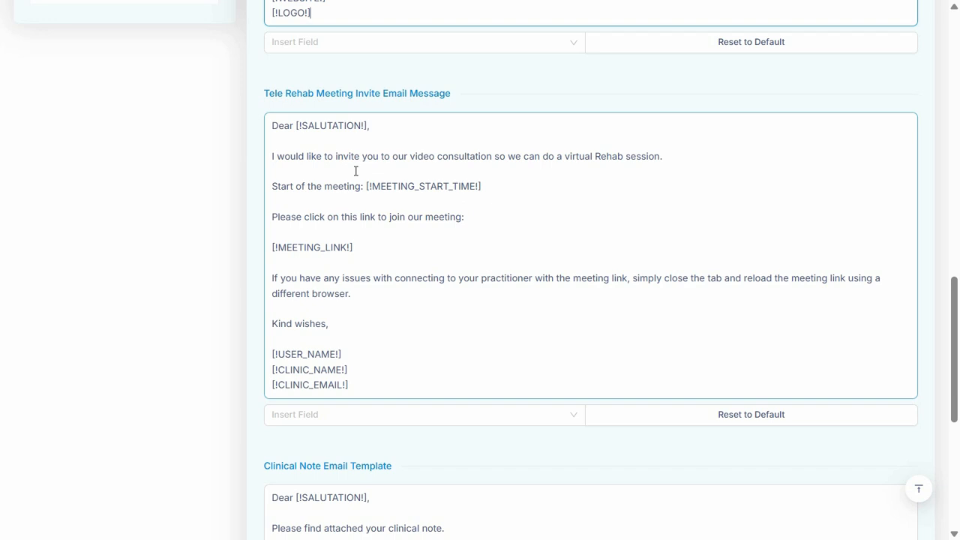
scroll(317, 113, up, 3)
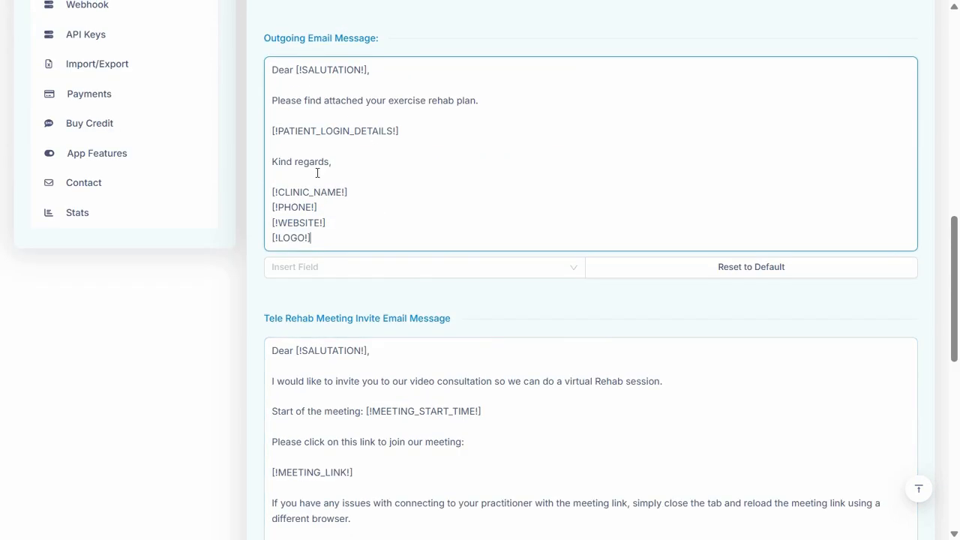
scroll(322, 174, down, 2)
scroll(321, 174, down, 5)
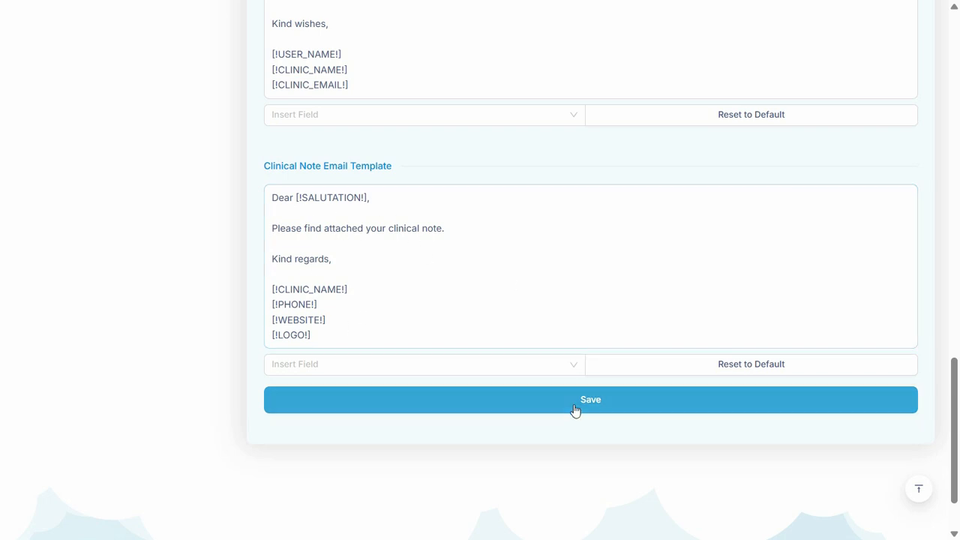
click(619, 399)
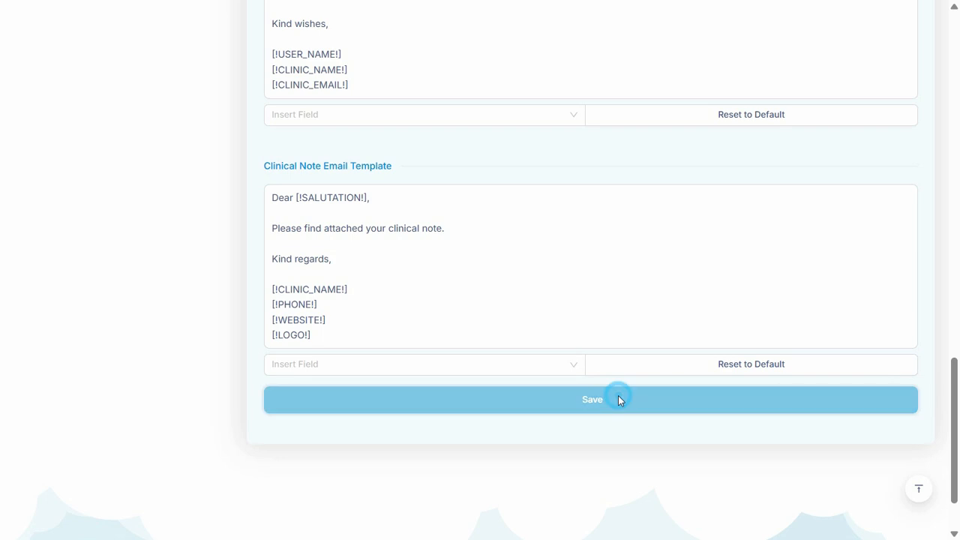